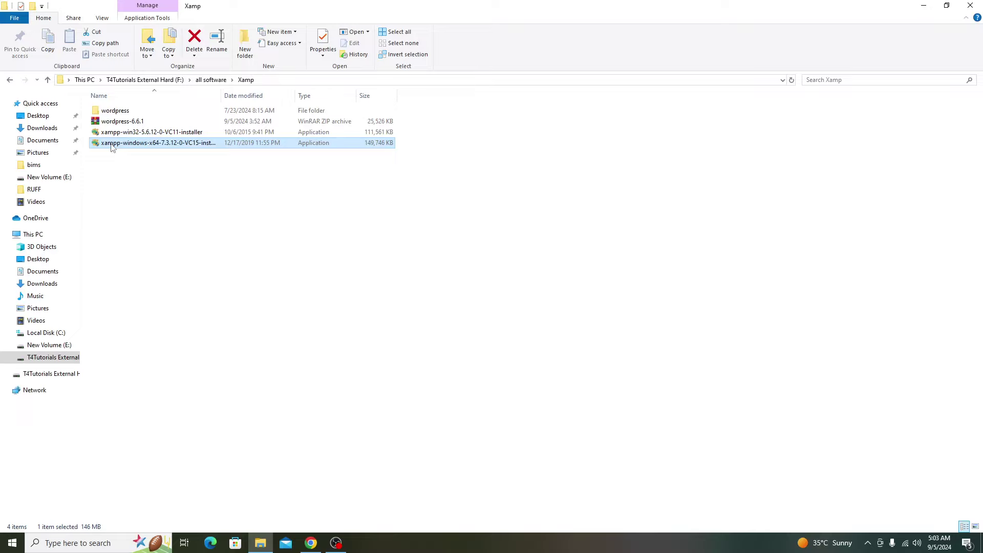
# Switch to Chrome and open the Apache Friends Download page from the xampp search results.
pyautogui.press('alt')
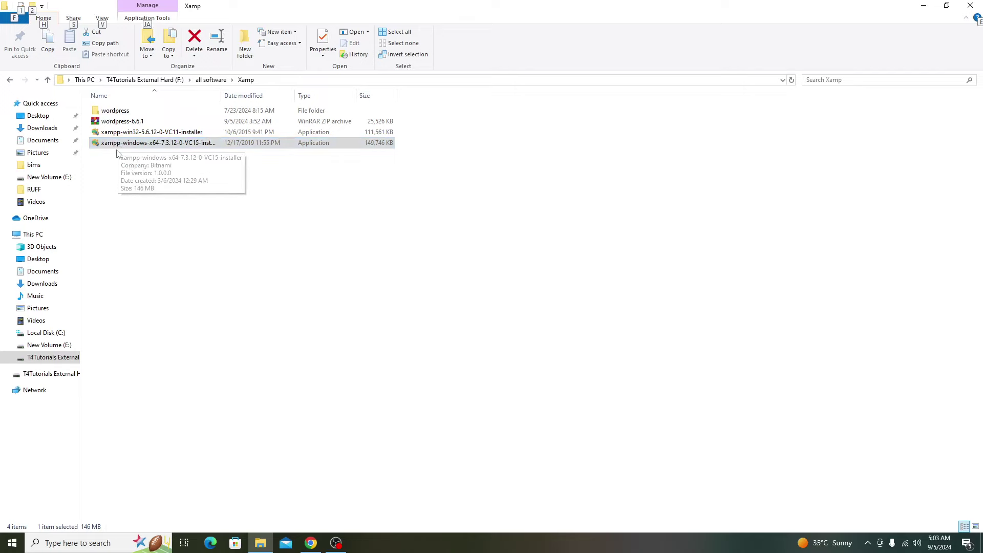
pyautogui.click(311, 542)
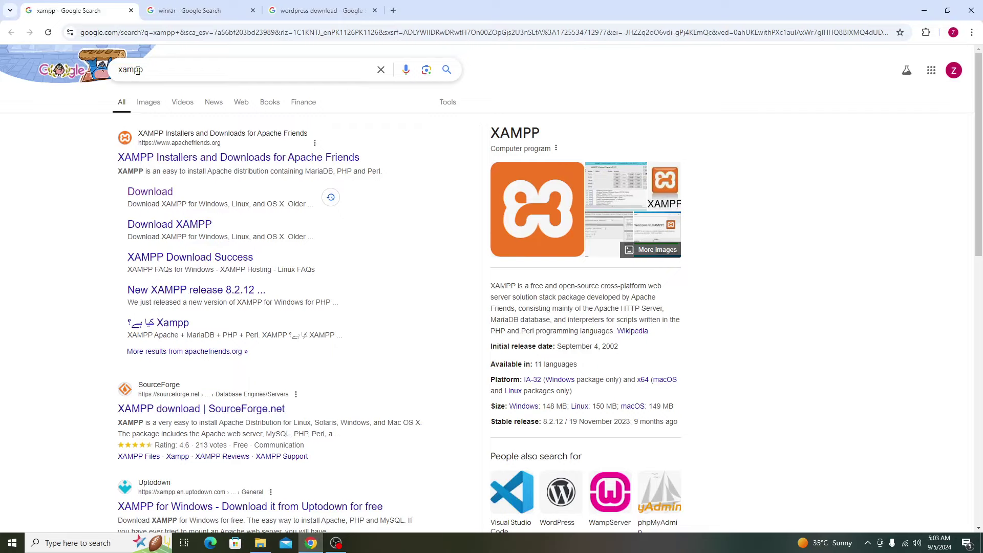
pyautogui.click(158, 194)
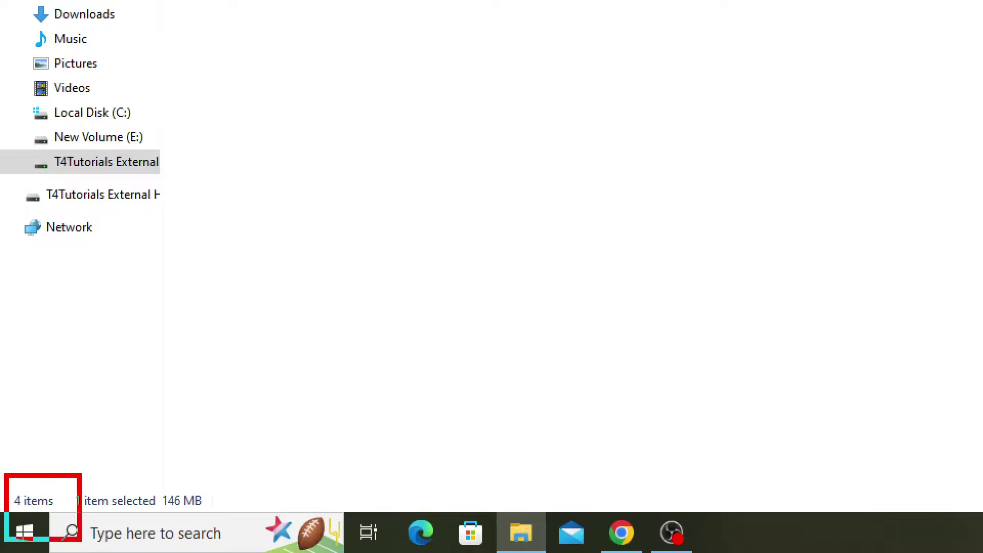
# Search Windows for This PC, open its properties and check the system type under Device specifications.
pyautogui.rightClick(21, 534)
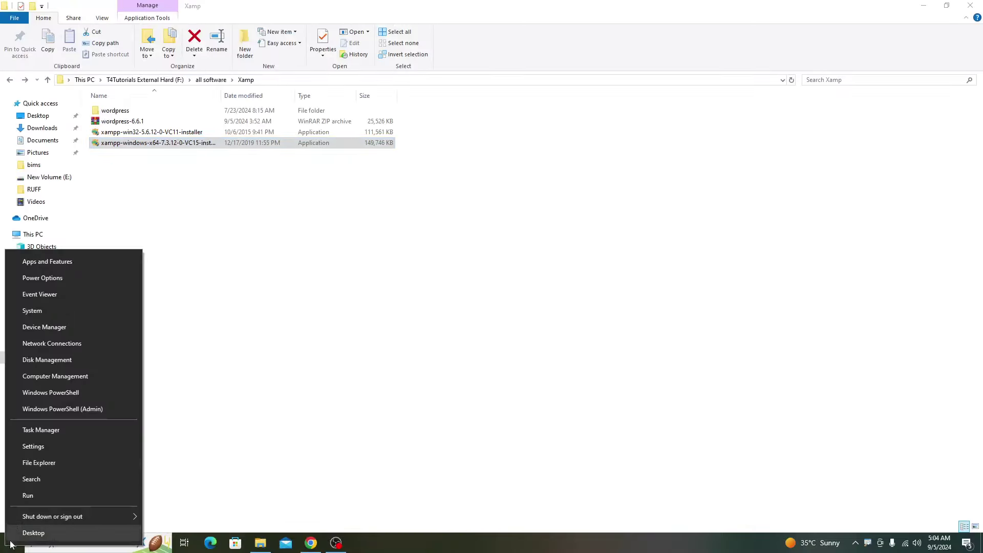
pyautogui.click(241, 449)
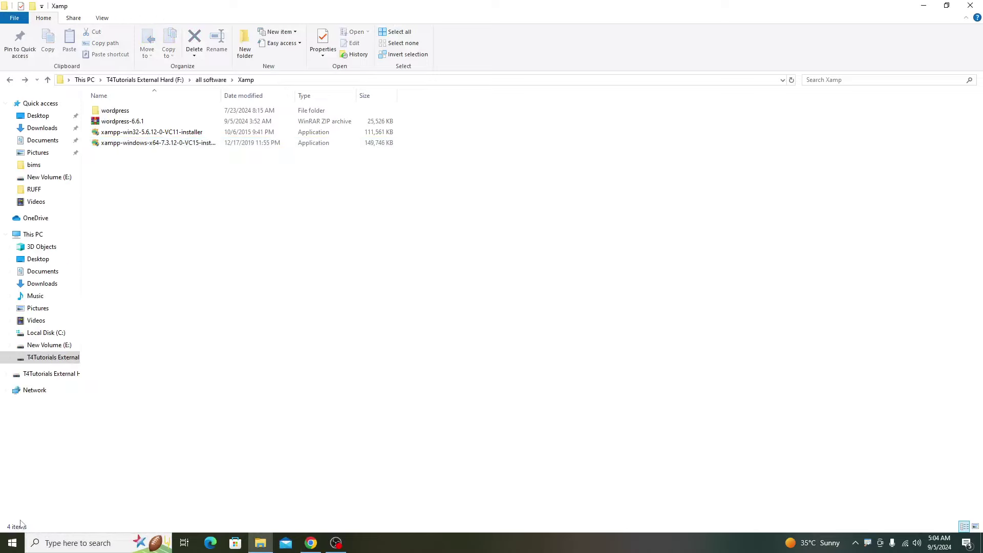
pyautogui.click(12, 545)
pyautogui.write('pa')
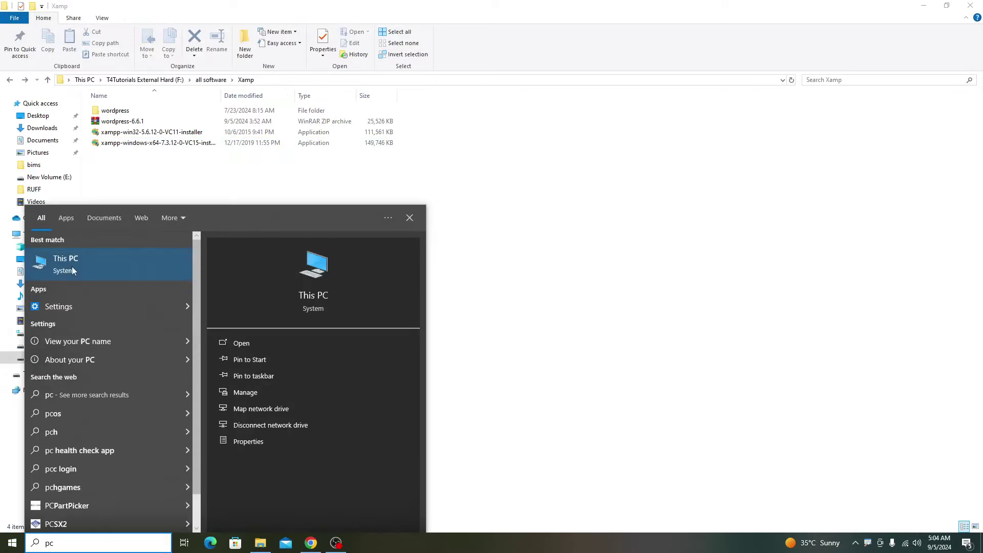
pyautogui.rightClick(72, 266)
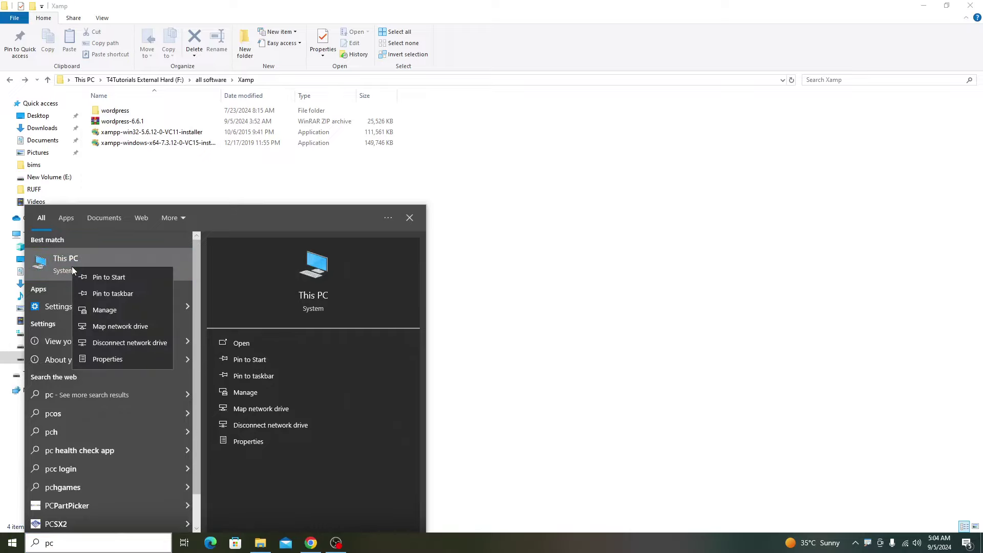
pyautogui.click(109, 359)
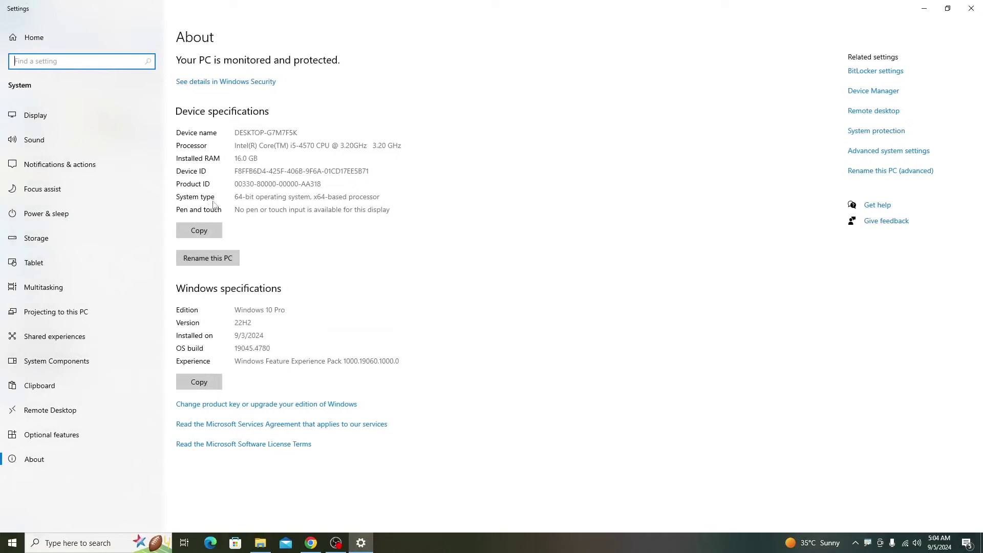
pyautogui.press('super')
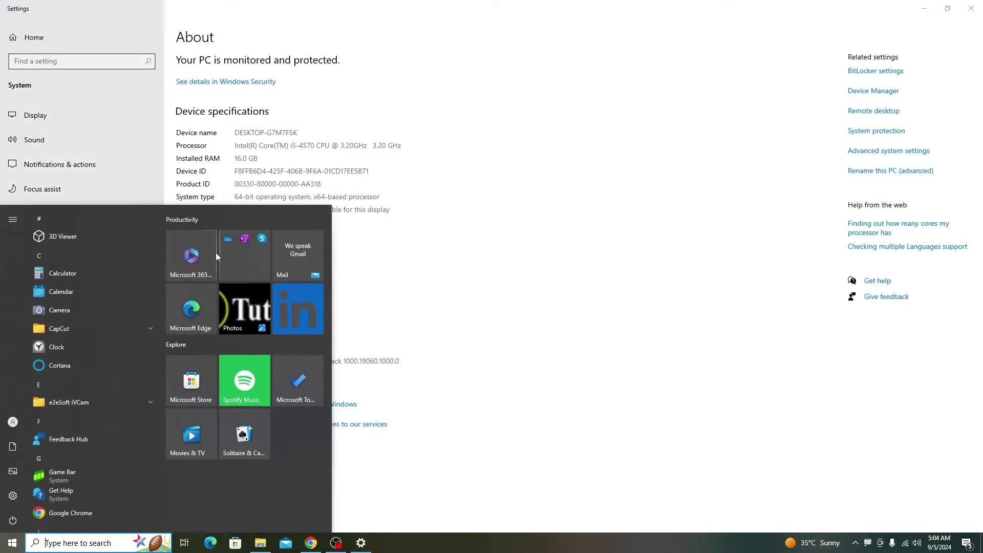
pyautogui.click(373, 281)
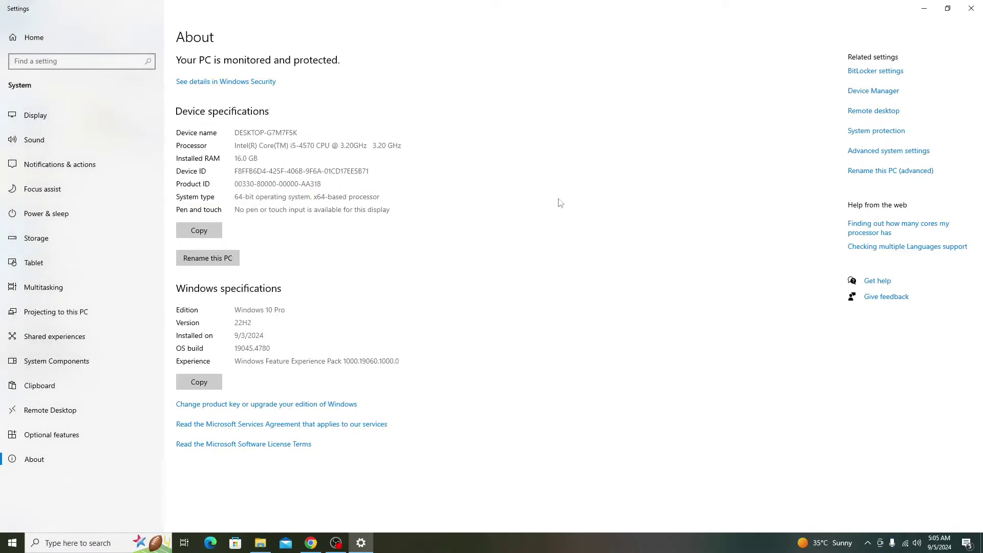
# Switch to Chrome and review the XAMPP for Windows versions on the Download XAMPP page.
pyautogui.click(270, 548)
pyautogui.click(304, 543)
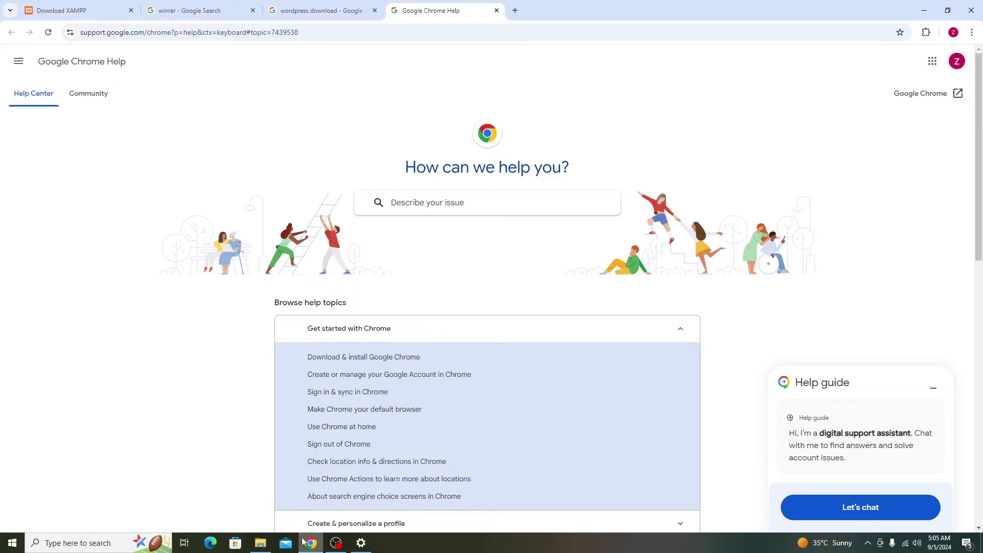
pyautogui.click(90, 12)
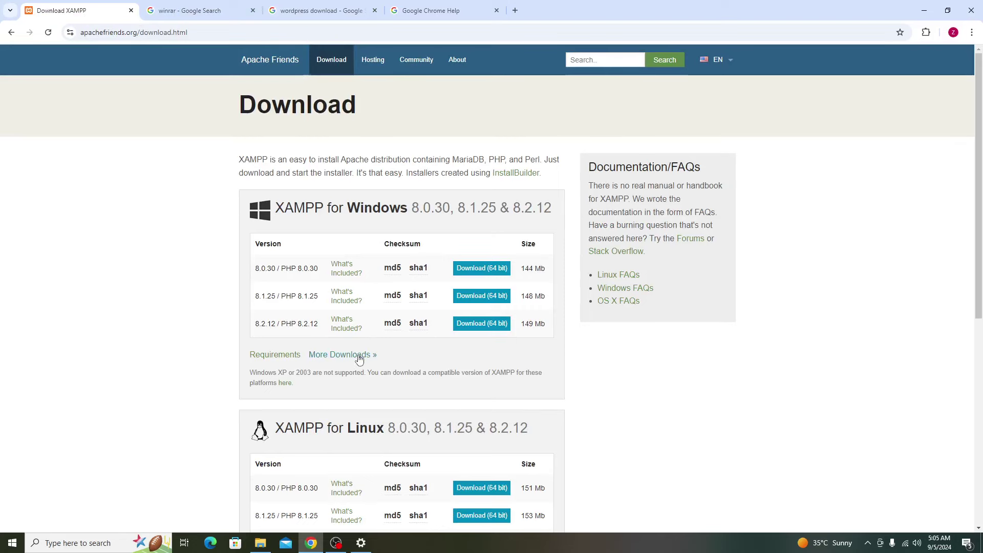
# Switch to File Explorer, launch the xampp-windows-x64-7.3.12-0-VC15 installer and acknowledge the User Account Control warning.
pyautogui.click(260, 543)
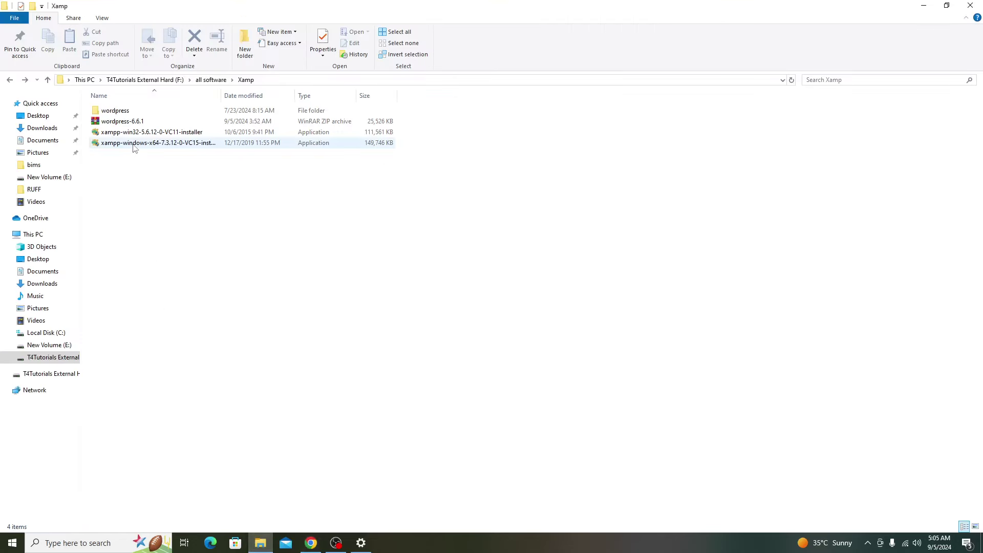
pyautogui.doubleClick(134, 146)
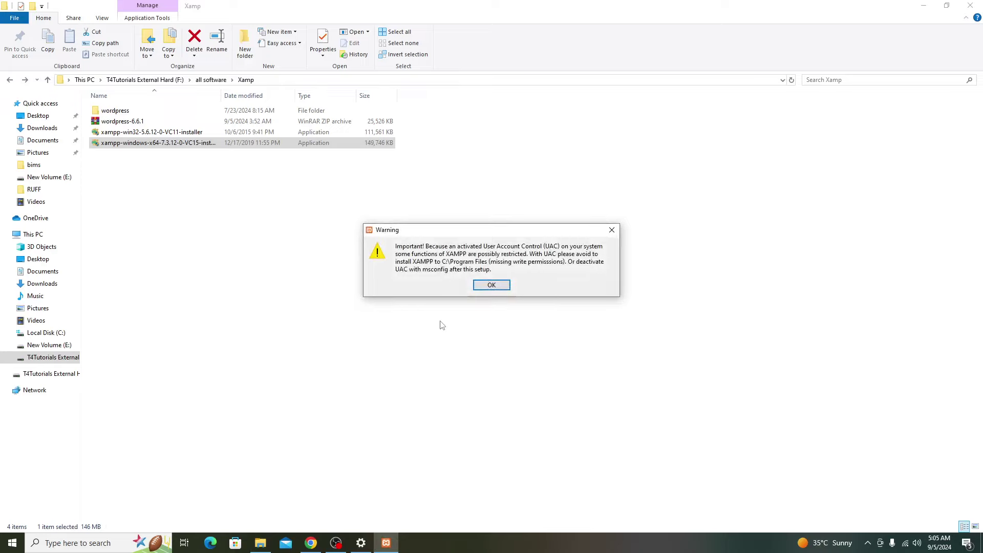
pyautogui.click(490, 284)
# Proceed through the XAMPP setup with all components selected and the default options, and start the installation.
pyautogui.click(569, 377)
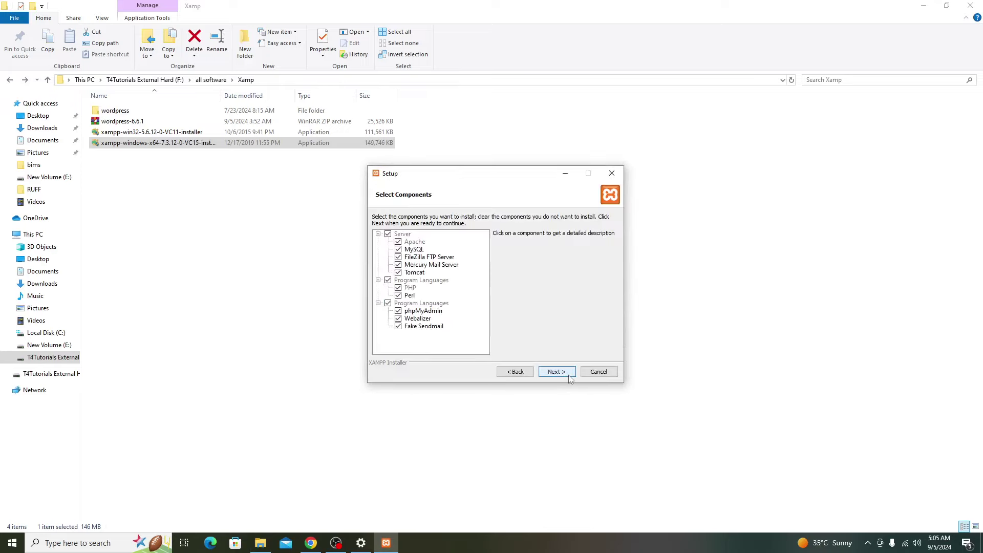
pyautogui.click(569, 377)
pyautogui.click(569, 377)
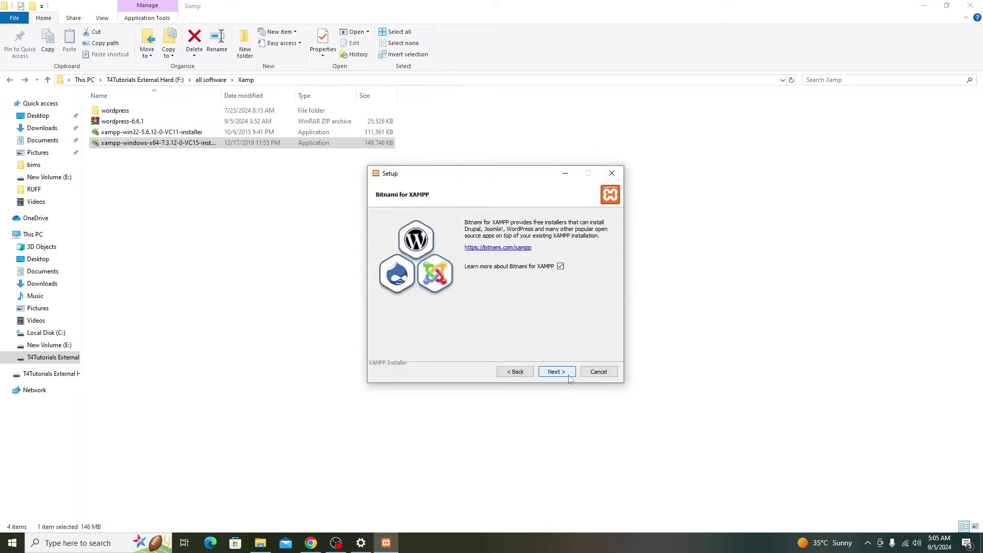
pyautogui.click(556, 372)
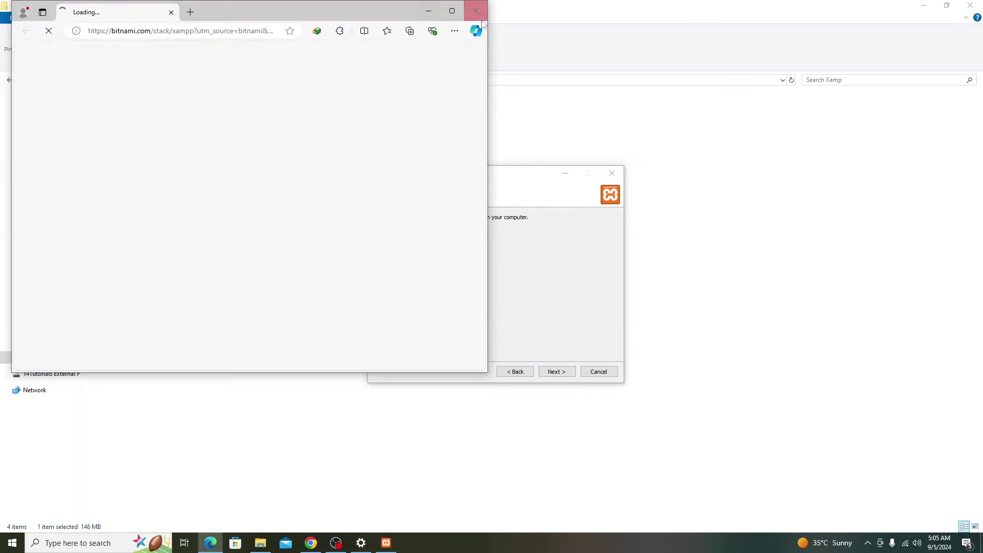
pyautogui.click(556, 371)
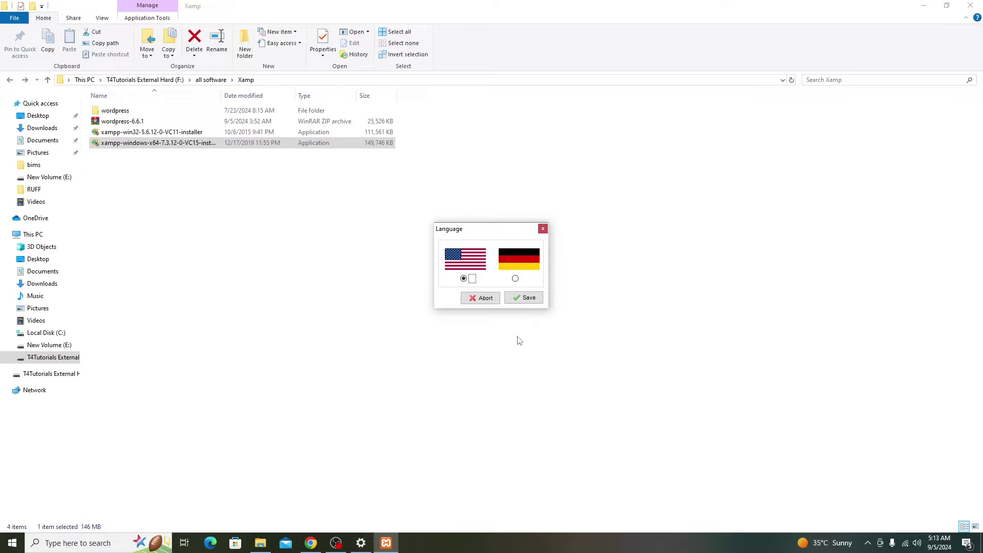
# Save English as the XAMPP Control Panel language and start the Apache and MySQL modules.
pyautogui.click(518, 301)
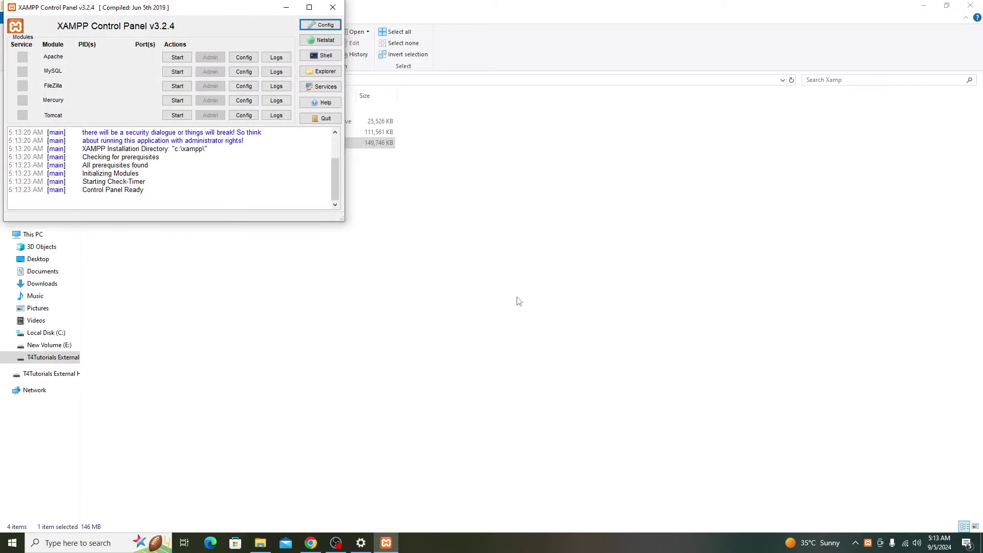
pyautogui.moveTo(193, 12); pyautogui.dragTo(307, 106)
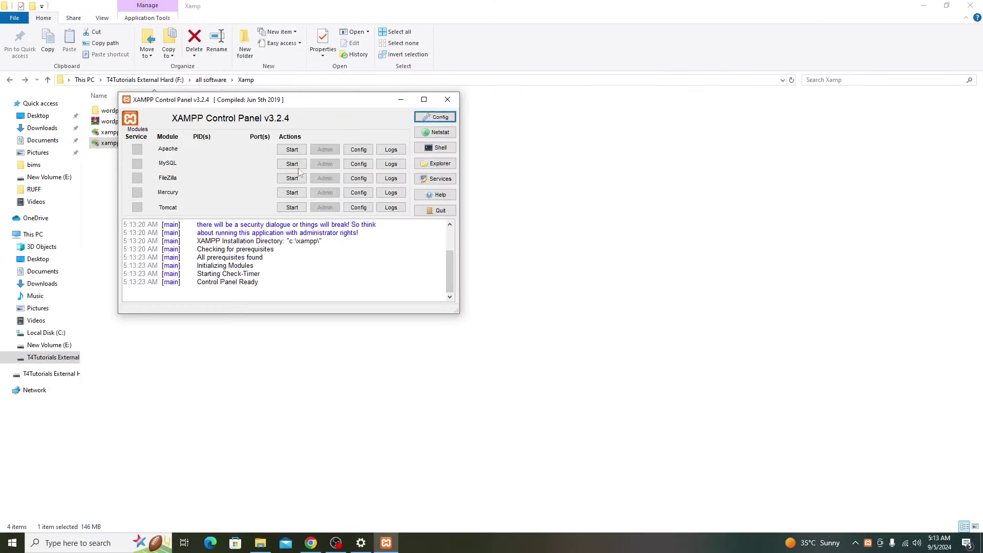
pyautogui.click(455, 172)
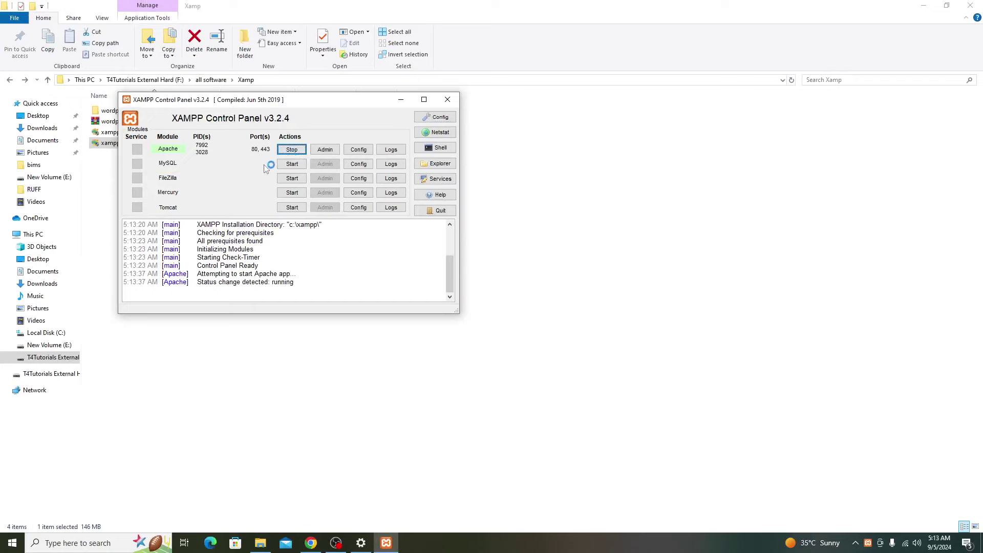
pyautogui.click(290, 167)
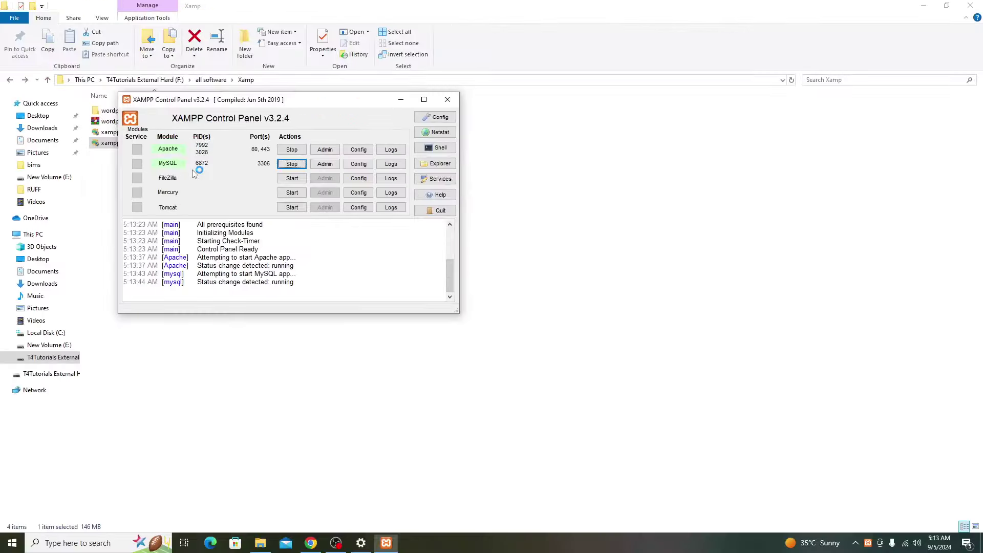
pyautogui.hotkey('alt', 'space')
pyautogui.press('Escape')
pyautogui.hotkey('alt', 'space')
pyautogui.press('Escape')
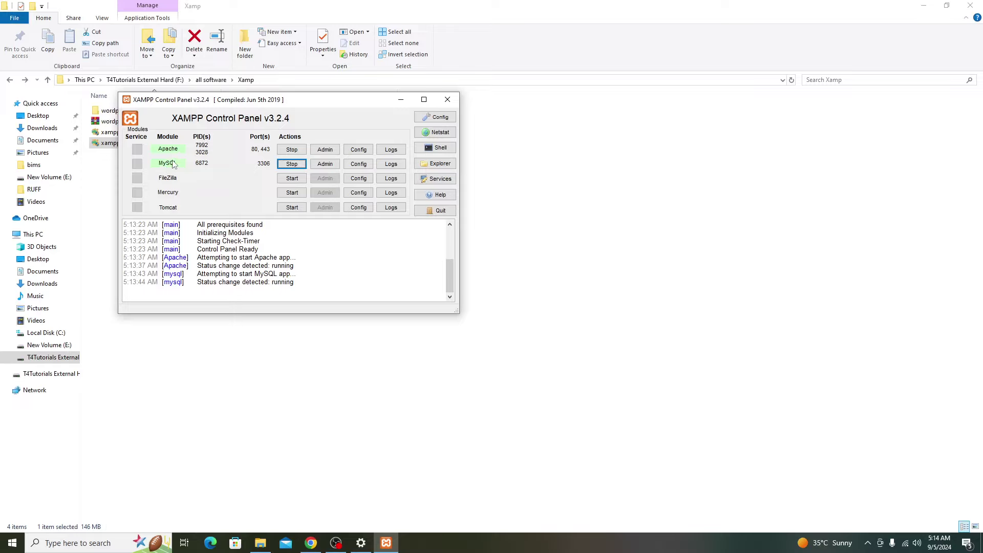
# Stop the MySQL and Apache modules and close the XAMPP Control Panel.
pyautogui.moveTo(387, 103); pyautogui.dragTo(418, 151)
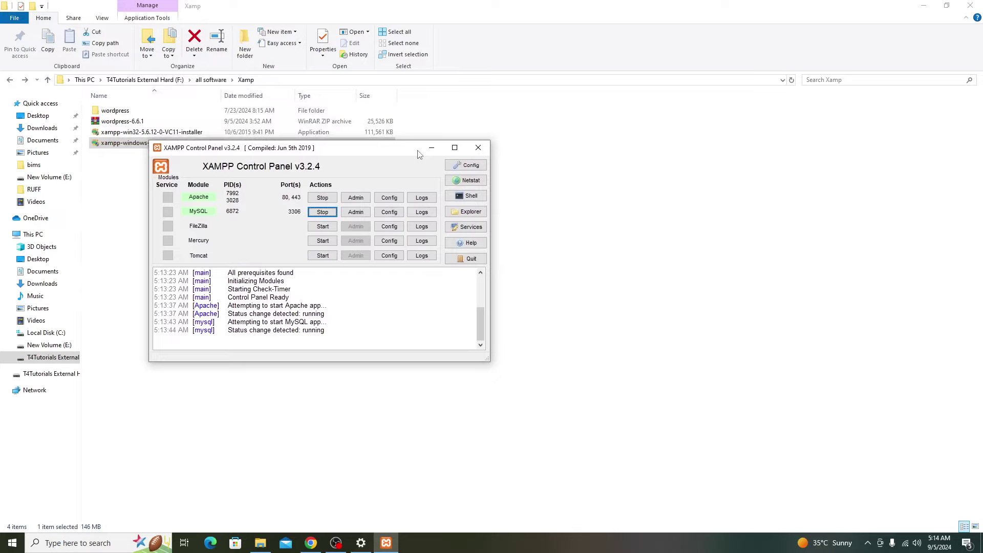
pyautogui.click(323, 212)
pyautogui.click(322, 198)
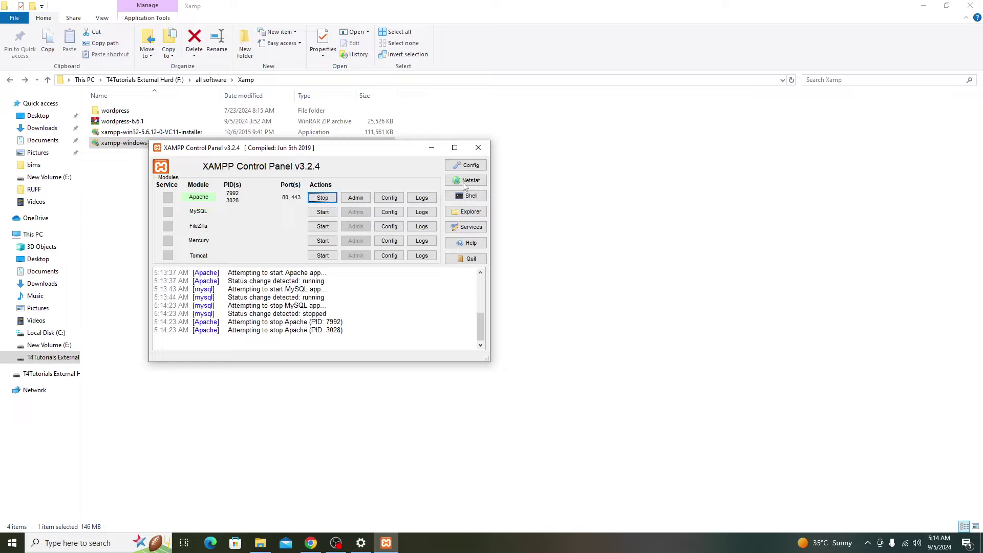
pyautogui.click(476, 149)
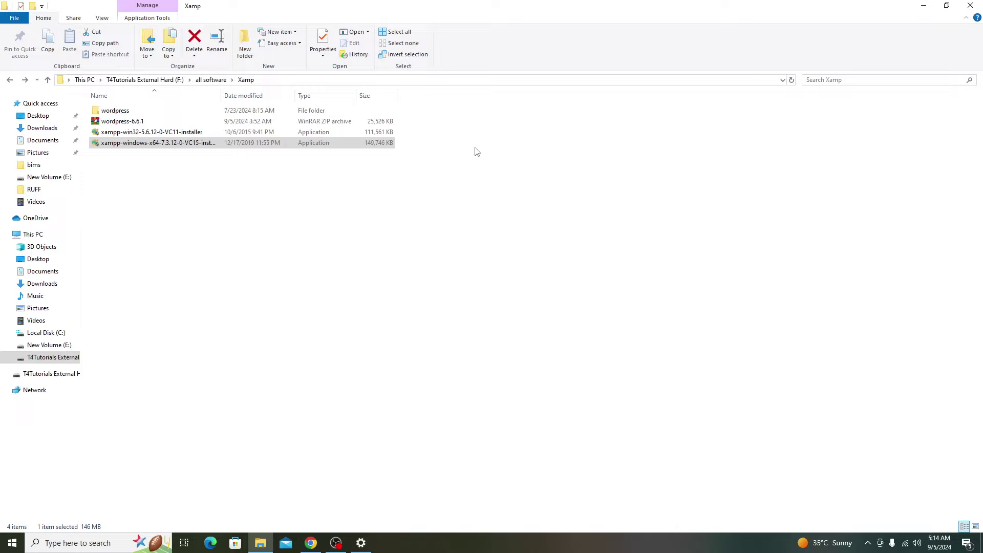
# Open the xampp folder on Local Disk (C:) and launch the xampp-control application.
pyautogui.click(42, 333)
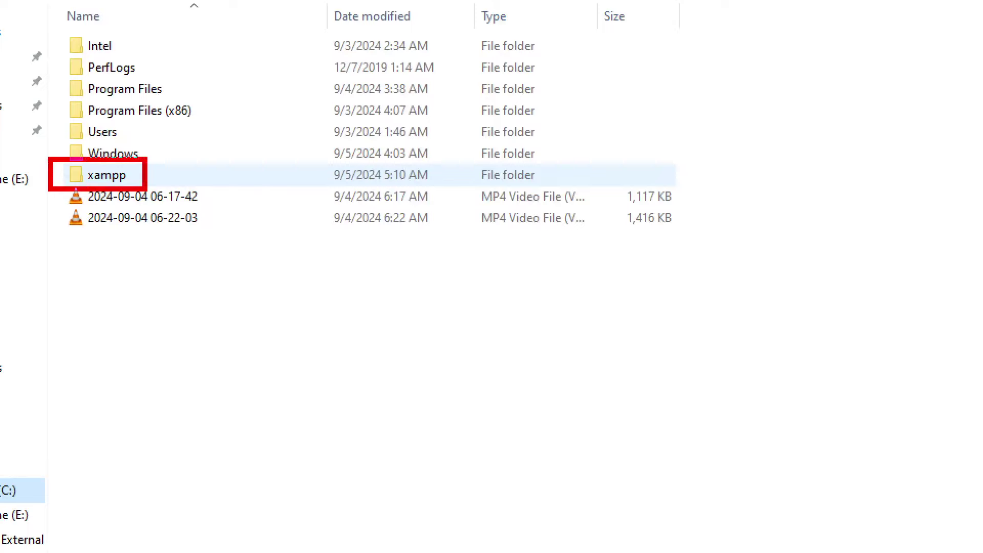
pyautogui.doubleClick(126, 181)
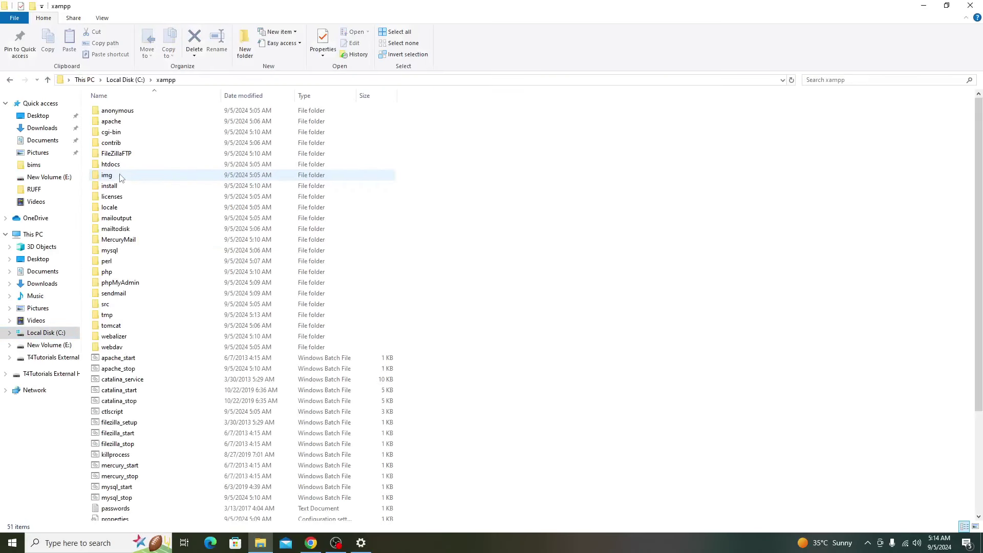
pyautogui.scroll(-4, 164, 220)
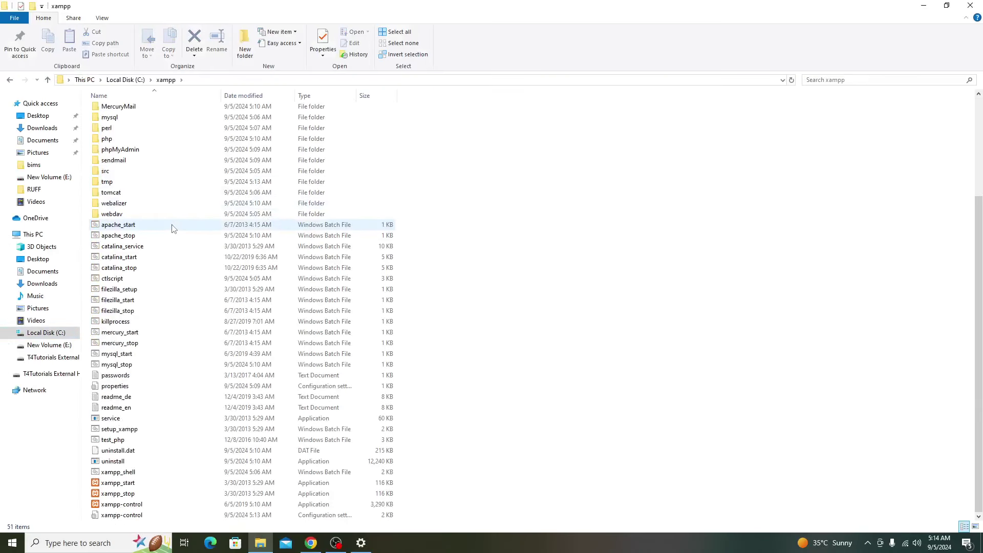
pyautogui.moveTo(179, 462)
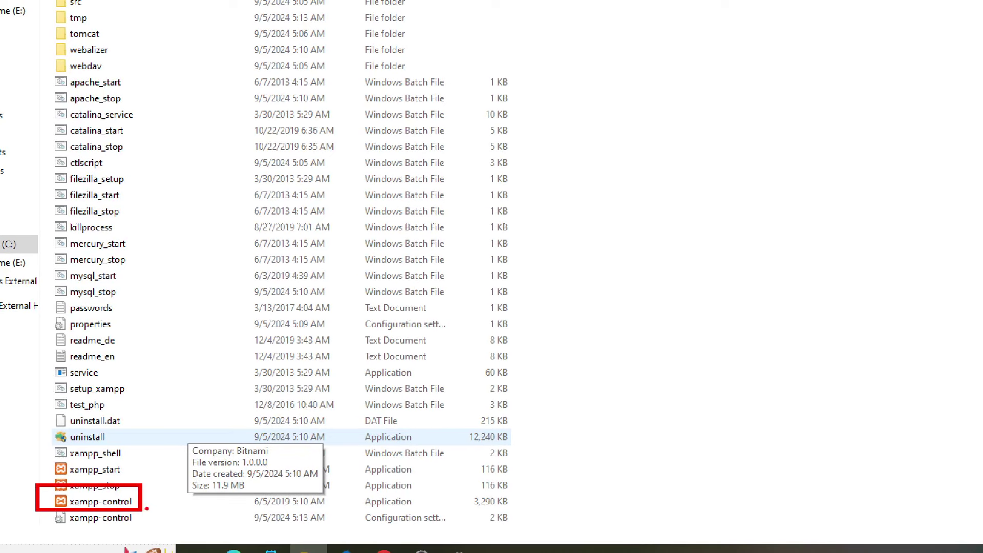
pyautogui.click(95, 505)
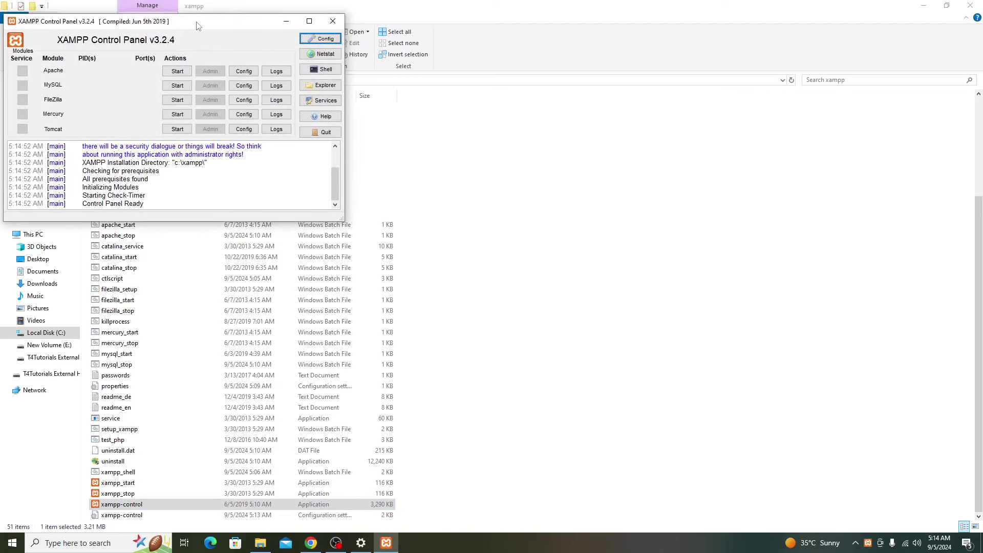
pyautogui.moveTo(191, 11); pyautogui.dragTo(263, 56)
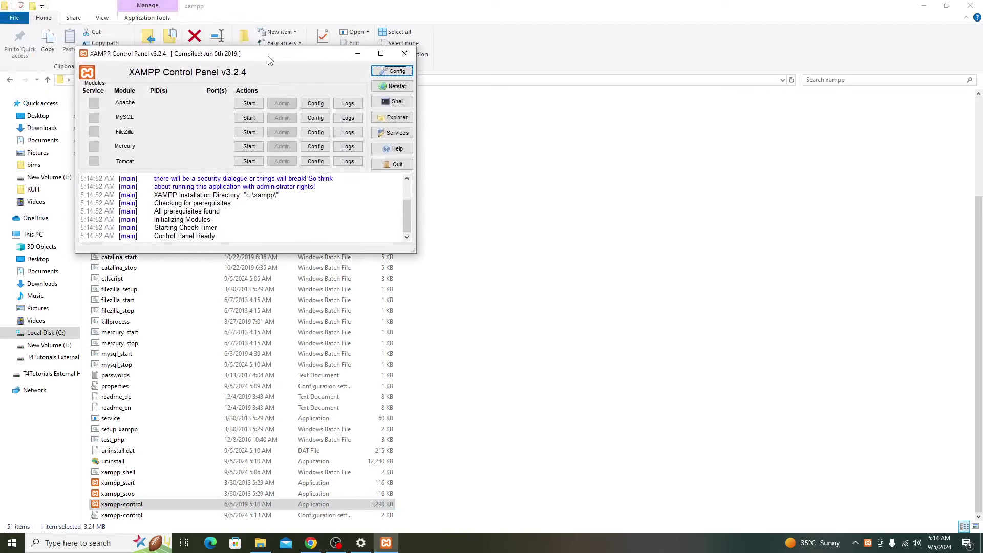
# Start the Apache and MySQL modules and minimize the XAMPP Control Panel.
pyautogui.click(257, 106)
pyautogui.click(249, 117)
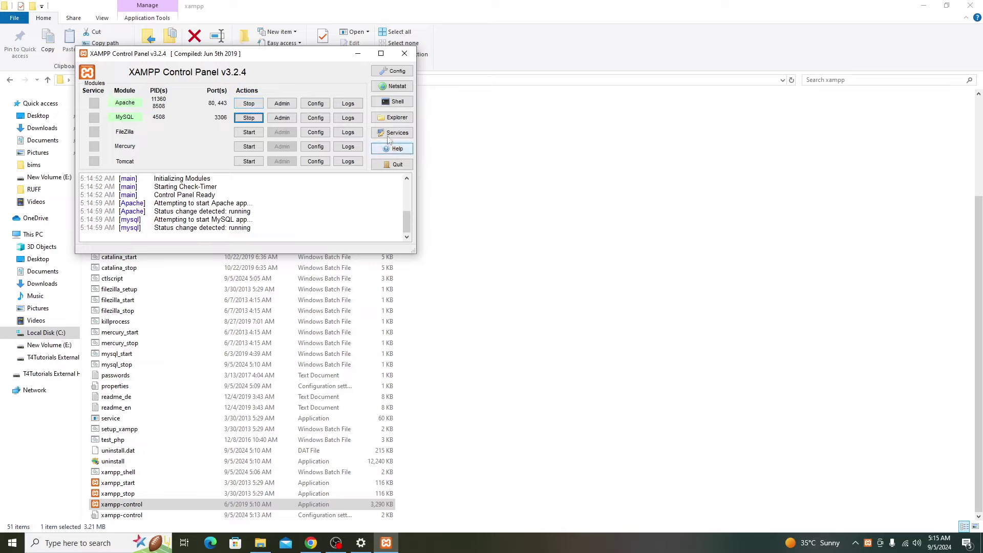
pyautogui.click(357, 57)
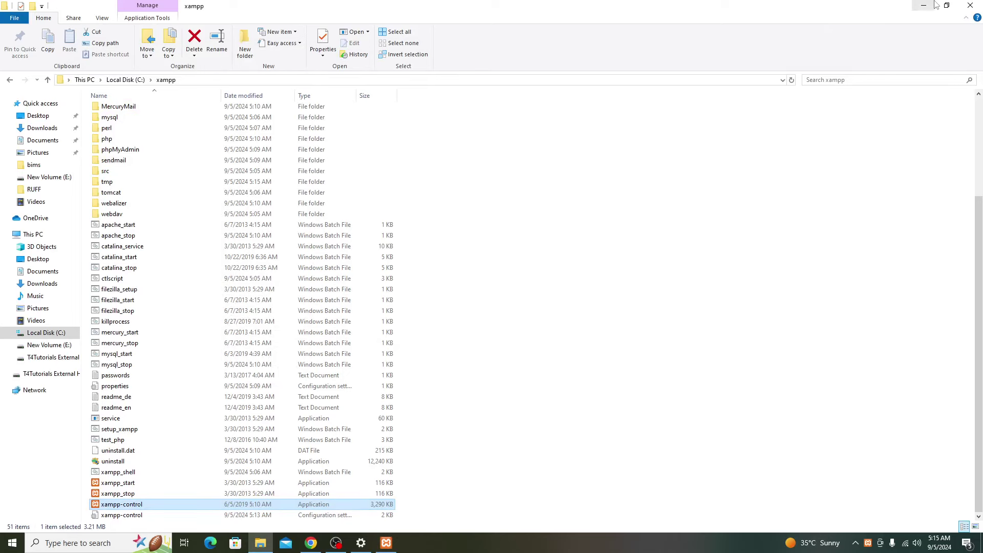
# Switch to Google Chrome and load localhost/phpmyadmin in a new browser tab.
pyautogui.click(311, 543)
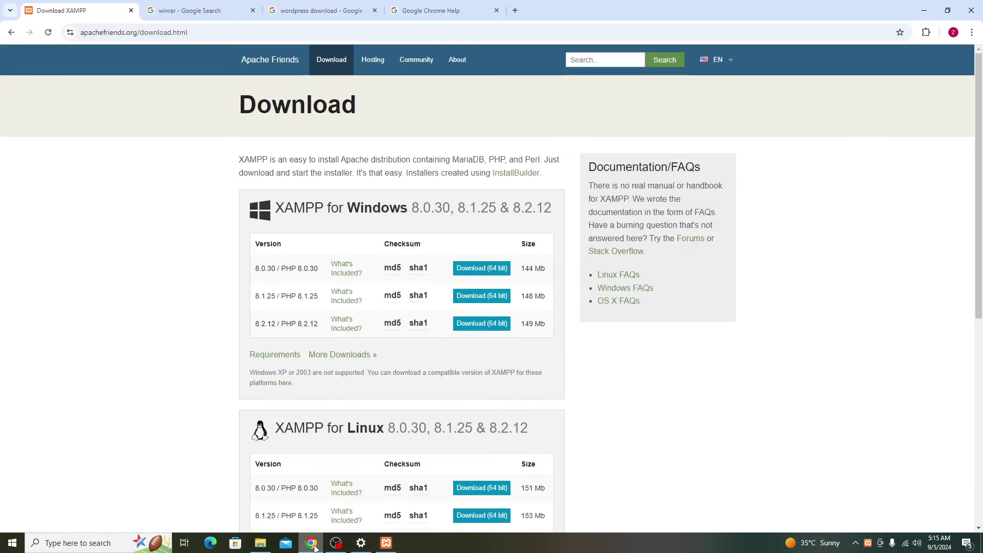
pyautogui.click(515, 10)
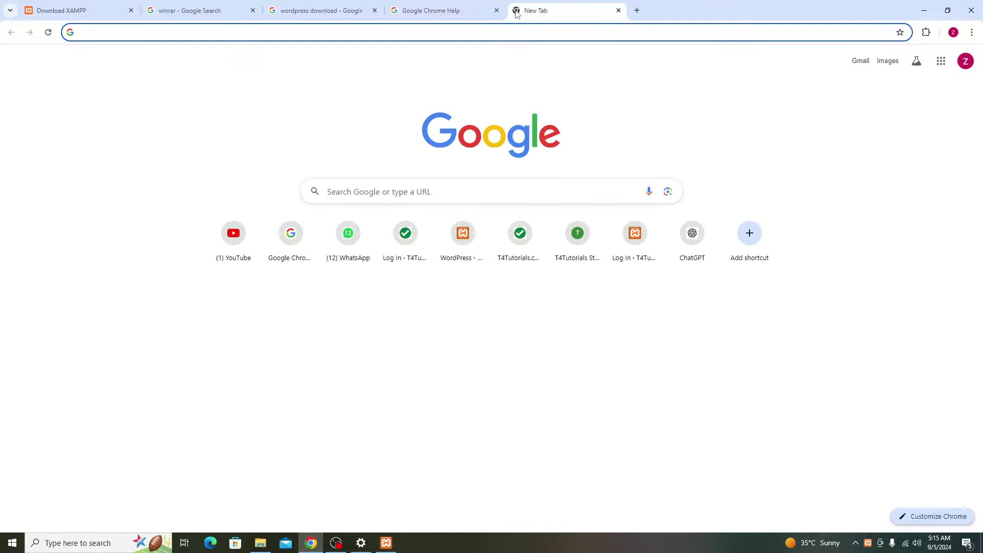
pyautogui.write('local')
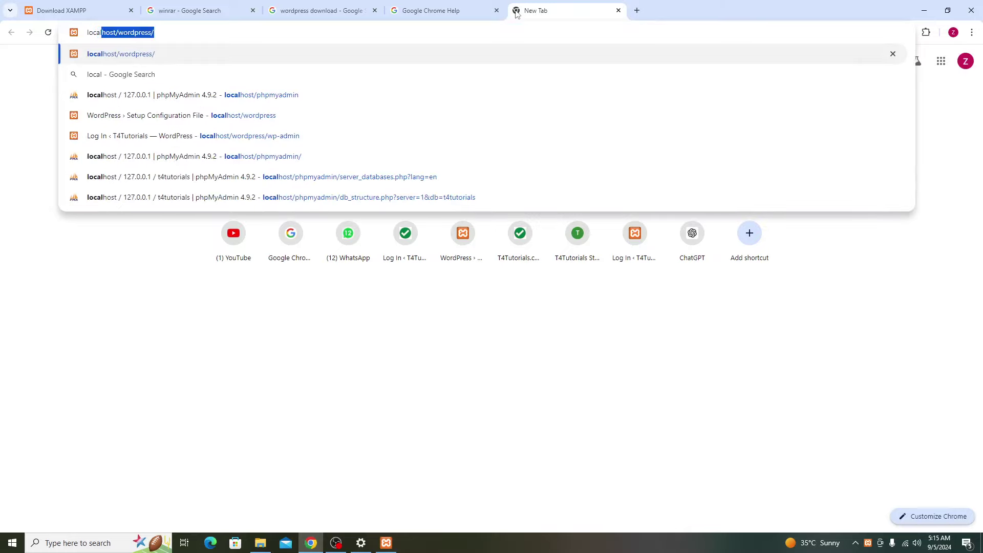
pyautogui.press('Right')
pyautogui.press('BackSpace')
pyautogui.press('BackSpace')
pyautogui.press('BackSpace')
pyautogui.press('BackSpace')
pyautogui.press('BackSpace')
pyautogui.press('BackSpace')
pyautogui.press('BackSpace')
pyautogui.press('BackSpace')
pyautogui.press('BackSpace')
pyautogui.press('BackSpace')
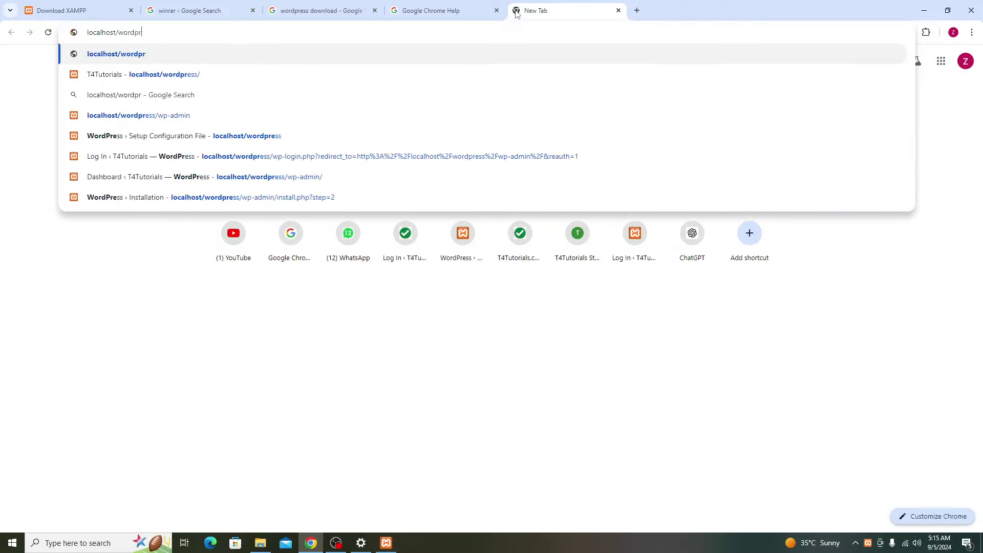
pyautogui.write('php')
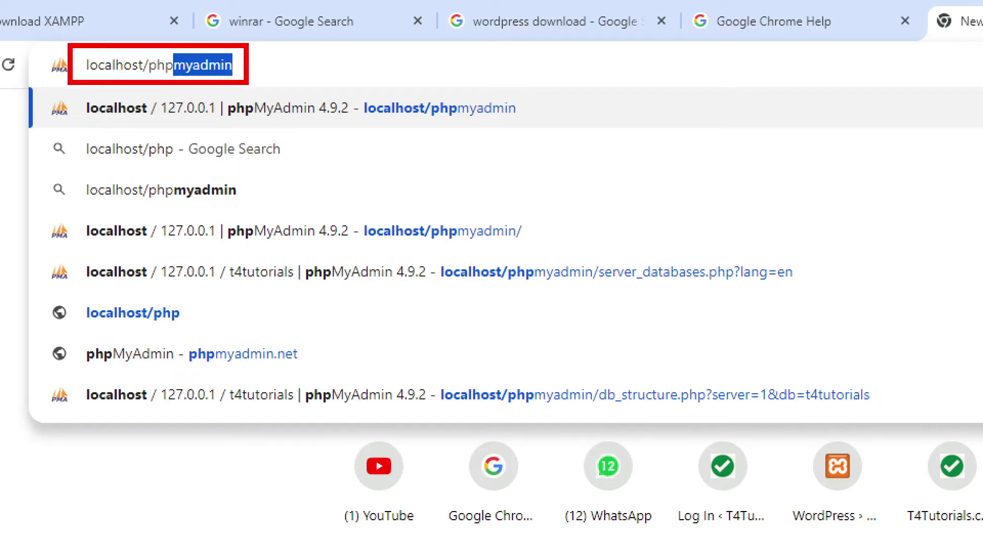
pyautogui.click(276, 65)
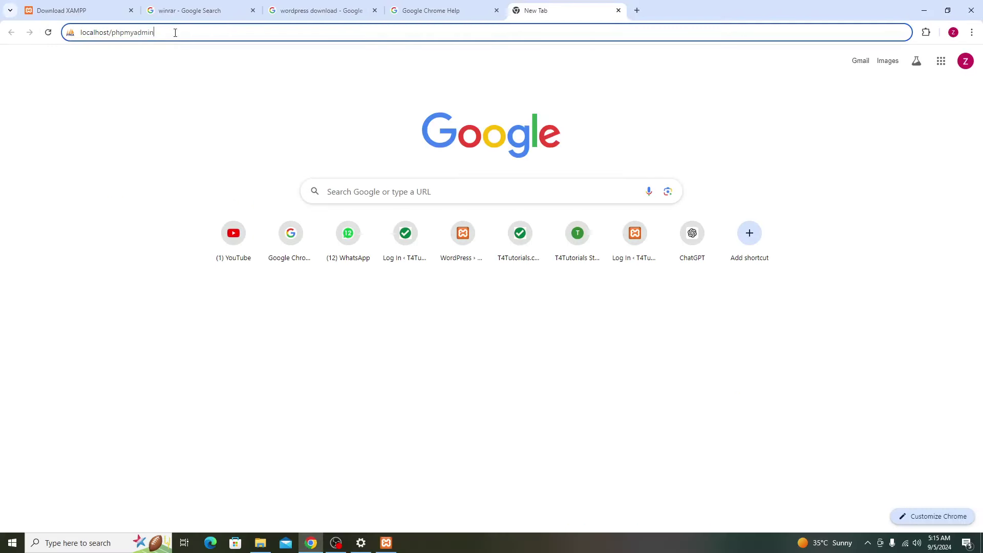
pyautogui.press('Return')
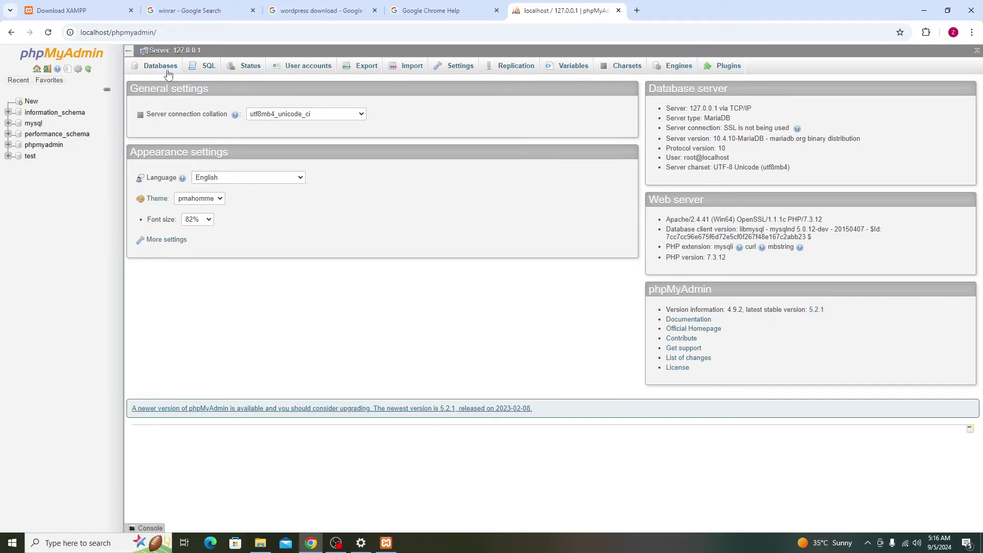
# Create a database named t4tutorials with the utf8mb4_general_ci collation in phpMyAdmin.
pyautogui.click(162, 69)
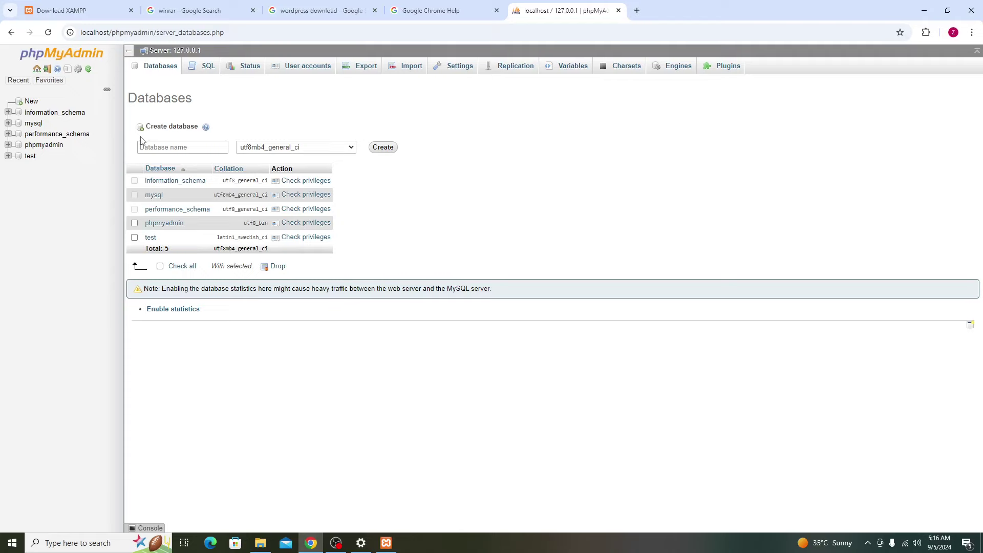
pyautogui.hotkey('ctrl', '1')
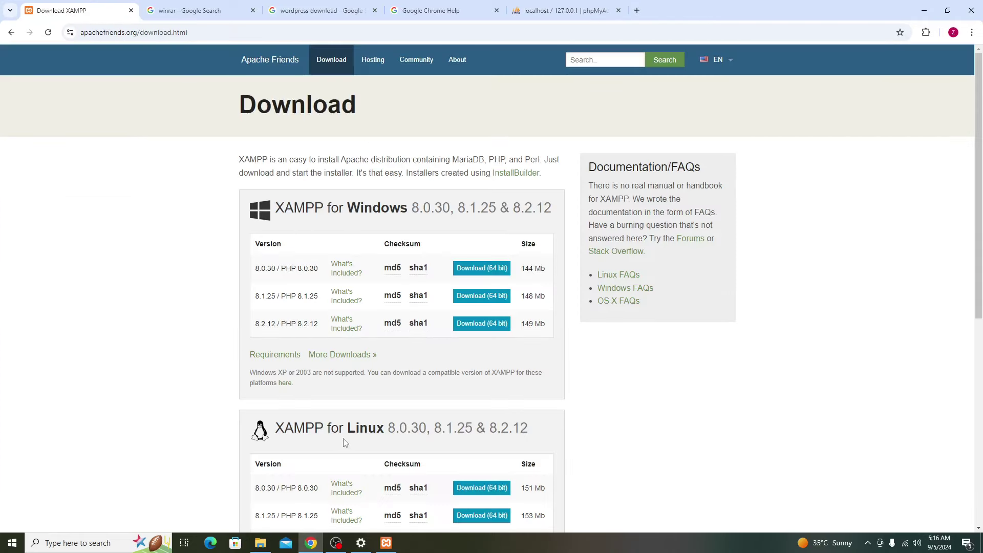
pyautogui.hotkey('ctrl', '5')
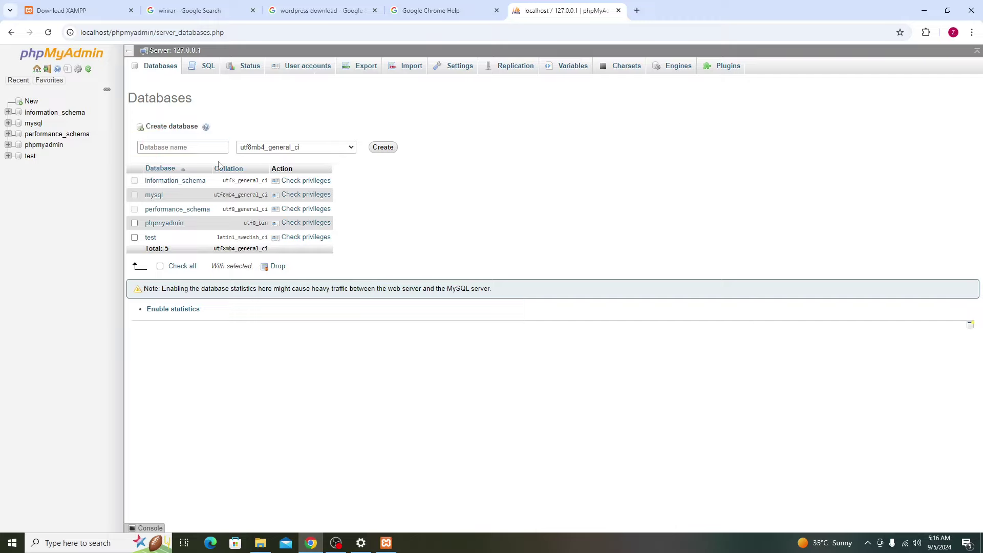
pyautogui.click(186, 148)
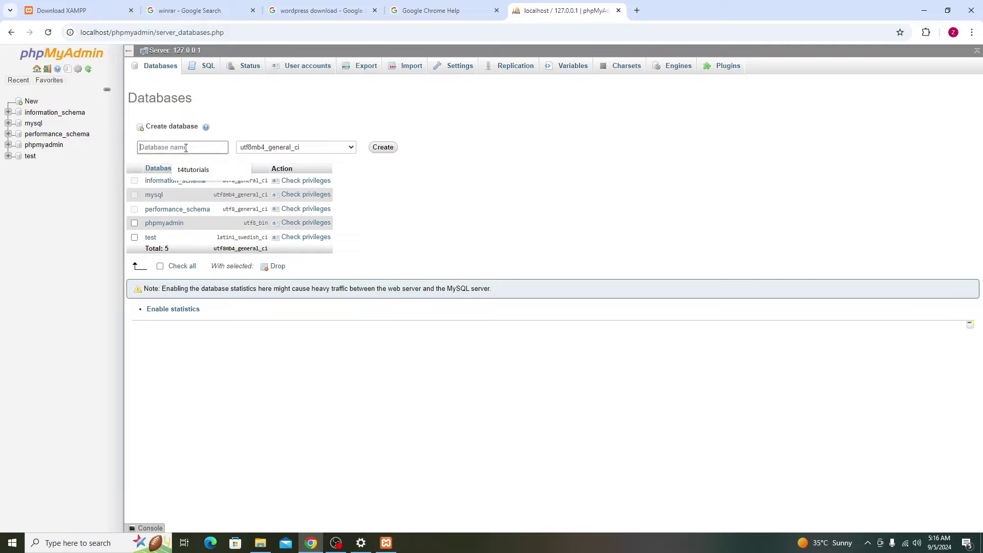
pyautogui.click(192, 170)
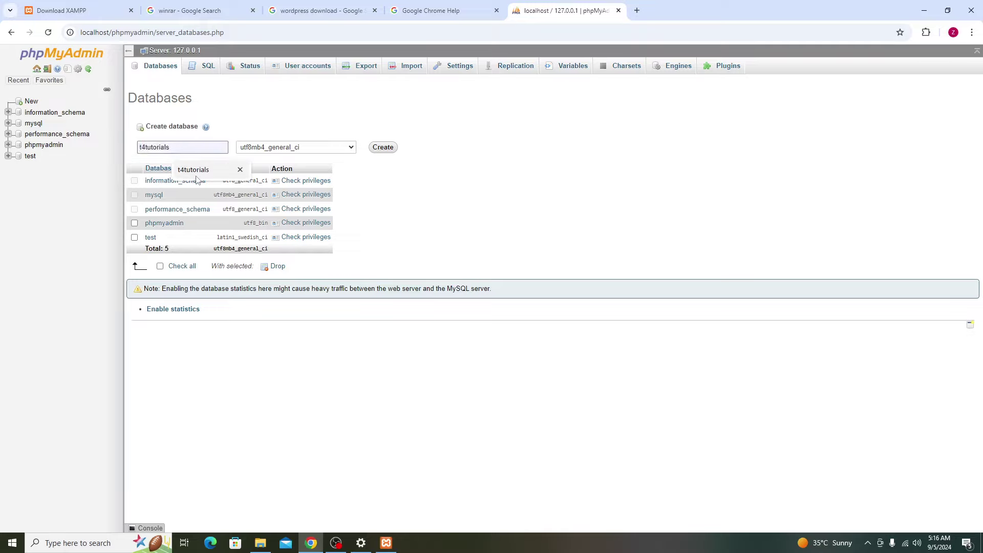
pyautogui.click(384, 148)
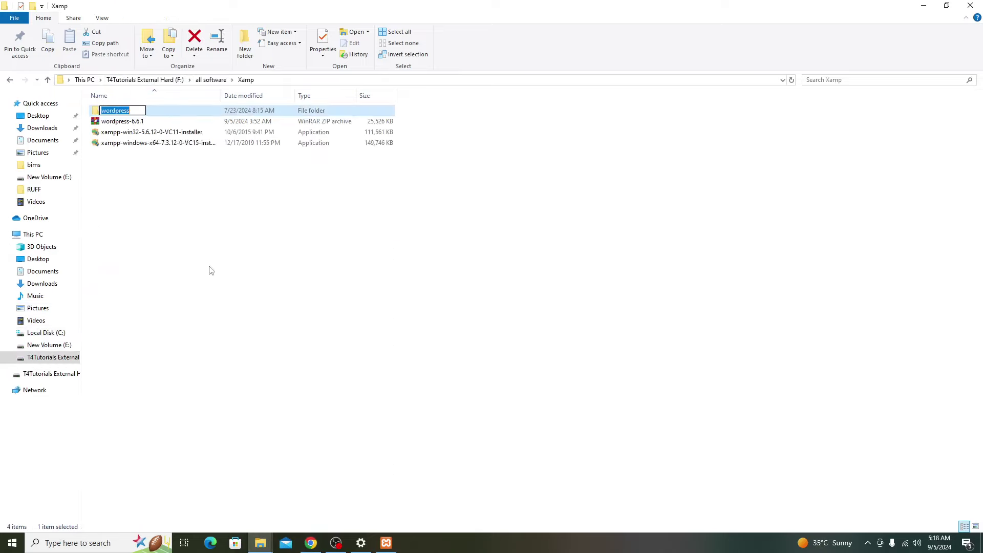
pyautogui.click(110, 124)
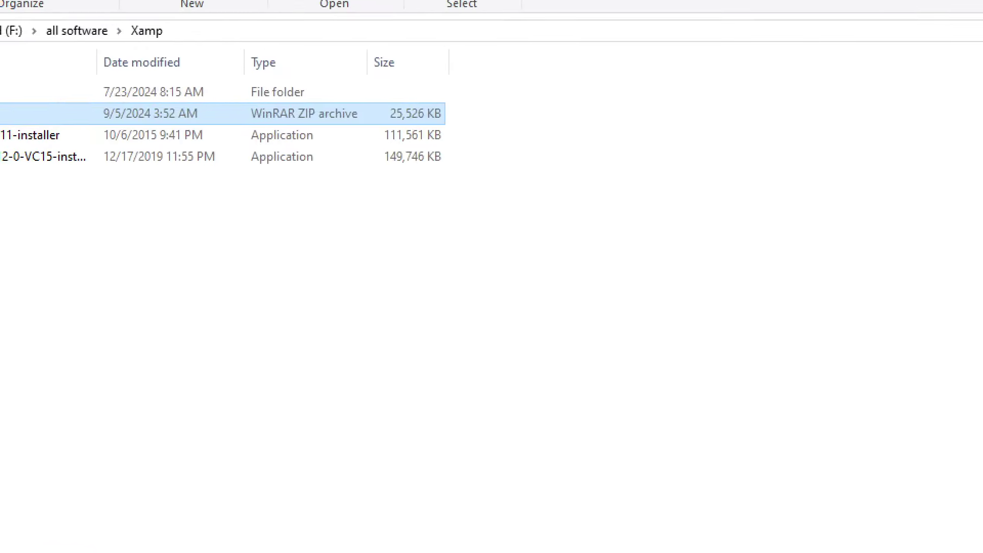
pyautogui.moveTo(240, 101); pyautogui.dragTo(372, 133)
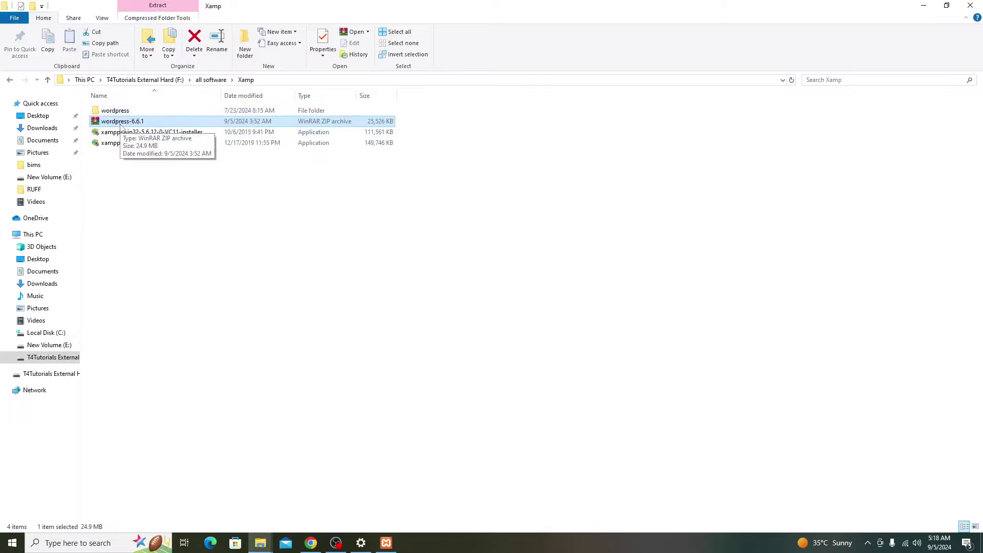
pyautogui.click(311, 542)
pyautogui.click(260, 543)
# Copy the extracted wordpress folder from the Xamp folder on the external hard drive (F:).
pyautogui.click(122, 110)
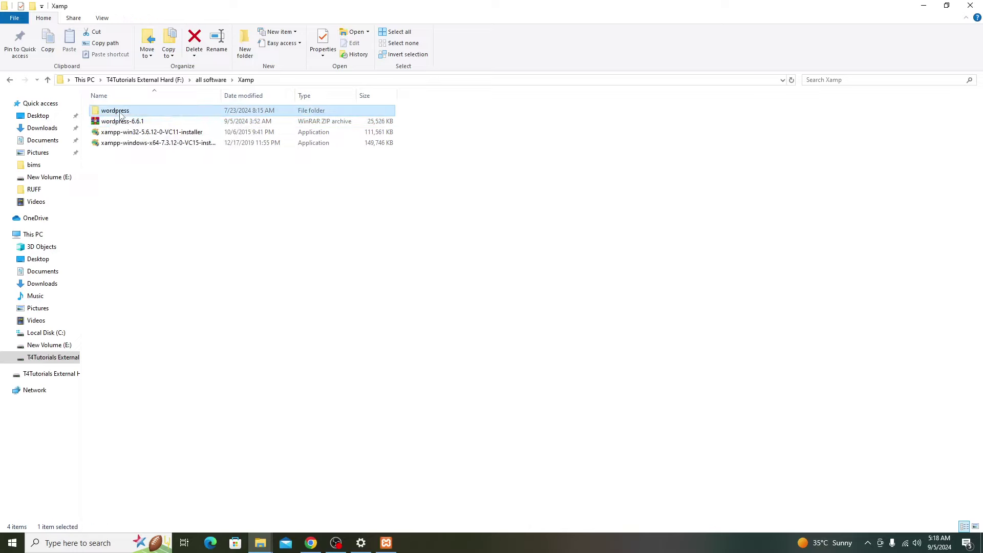
pyautogui.rightClick(117, 113)
pyautogui.click(144, 323)
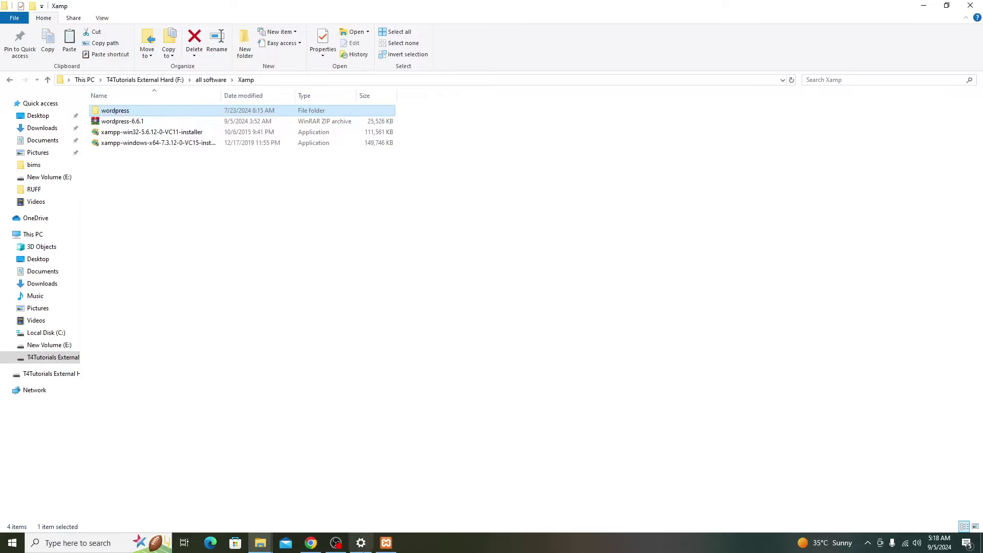
# Switch to the XAMPP Control Panel.
pyautogui.click(385, 544)
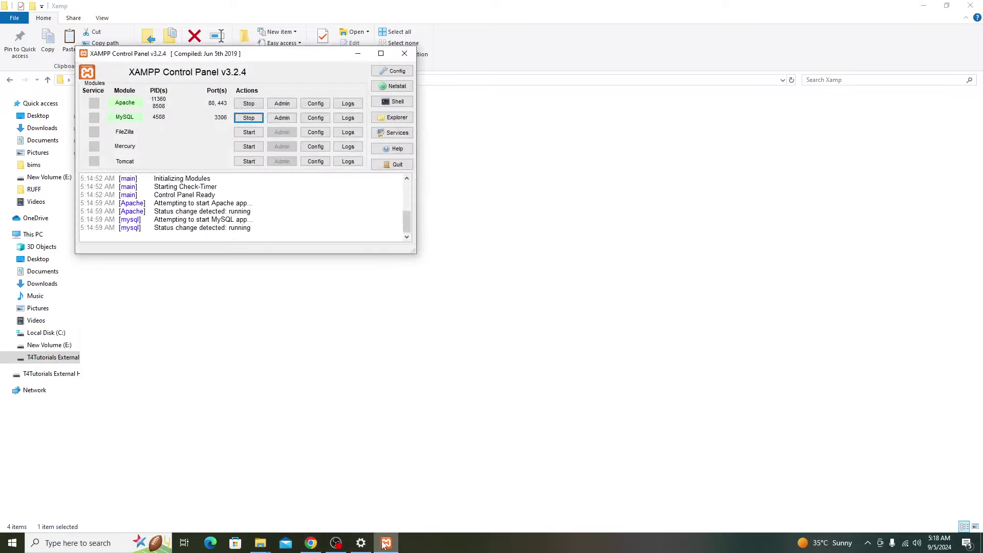